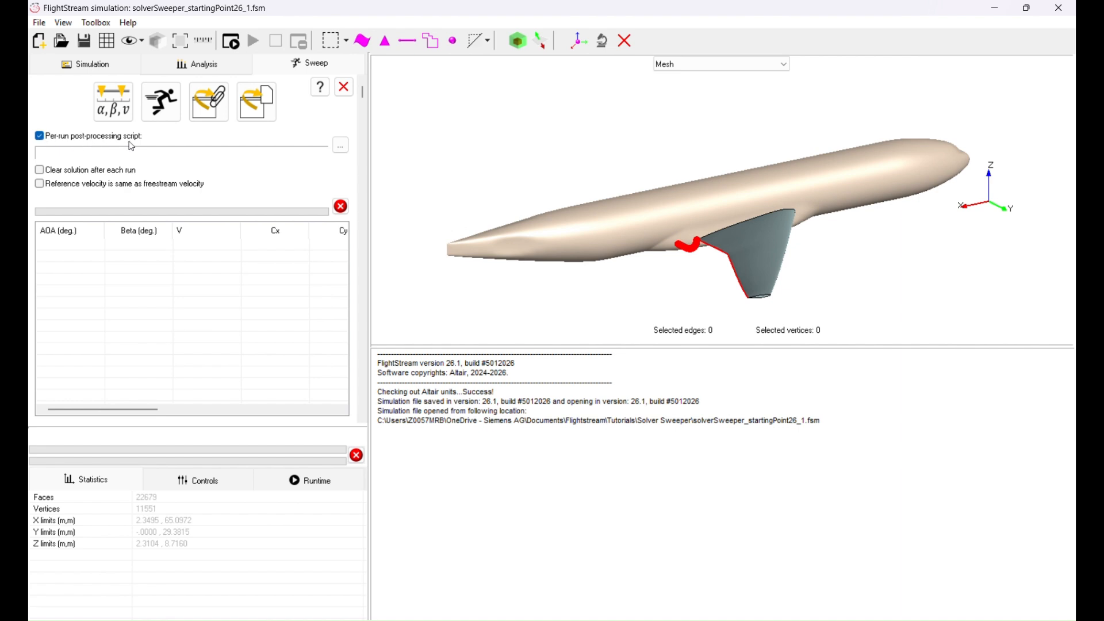
Load sample_postProcessingScript.txt as the per-run post-processing script and review its commands in Notepad
left_click(340, 145)
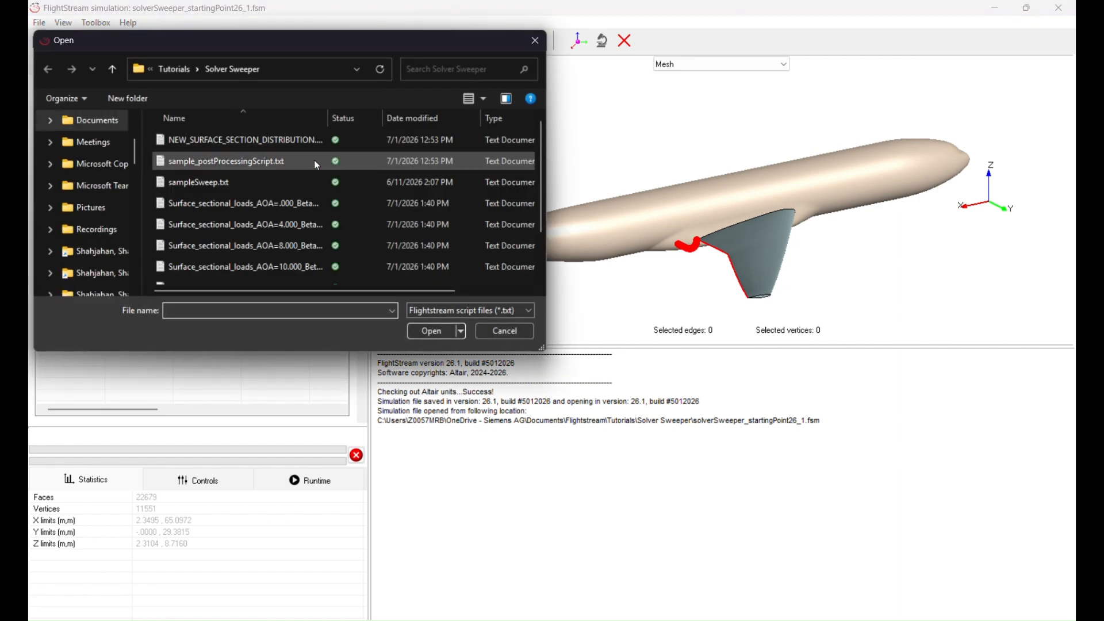
left_click(250, 166)
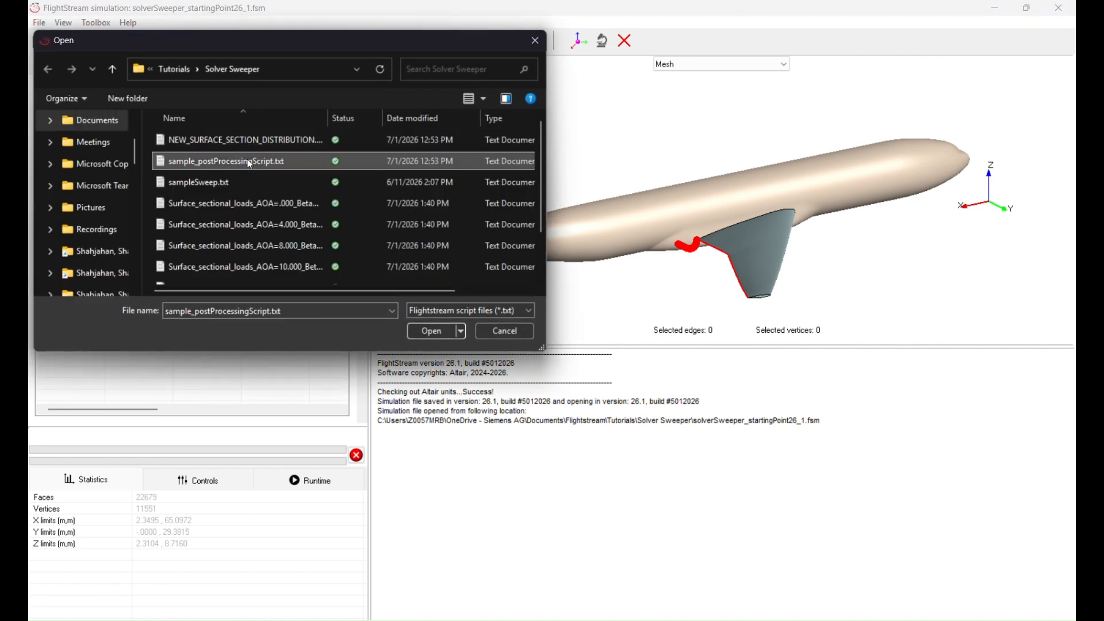
left_click(431, 331)
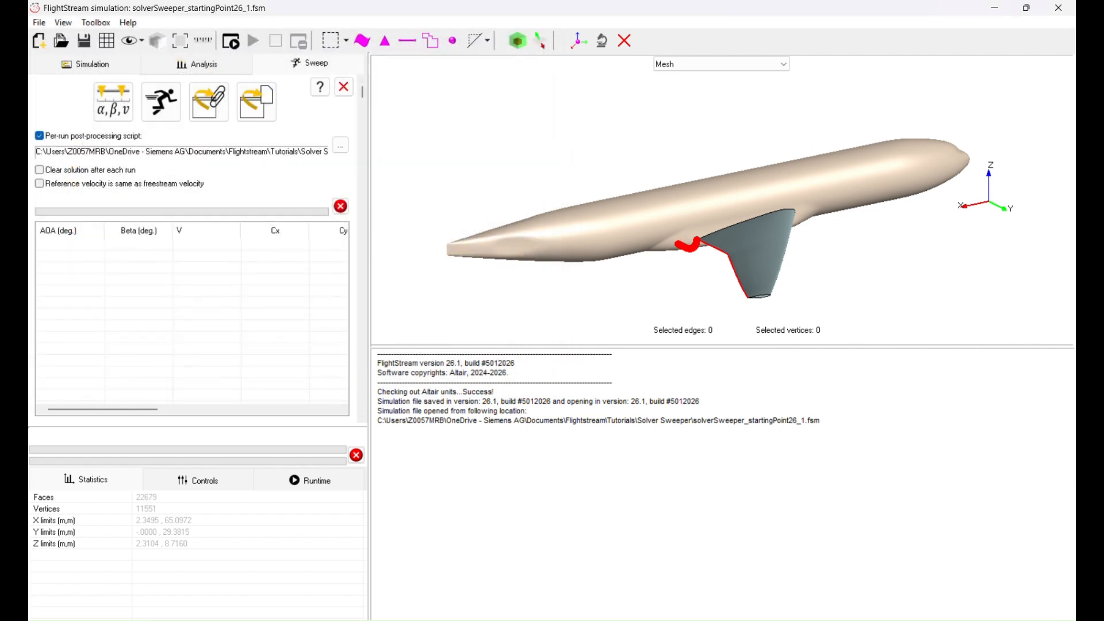
key("alt+Tab")
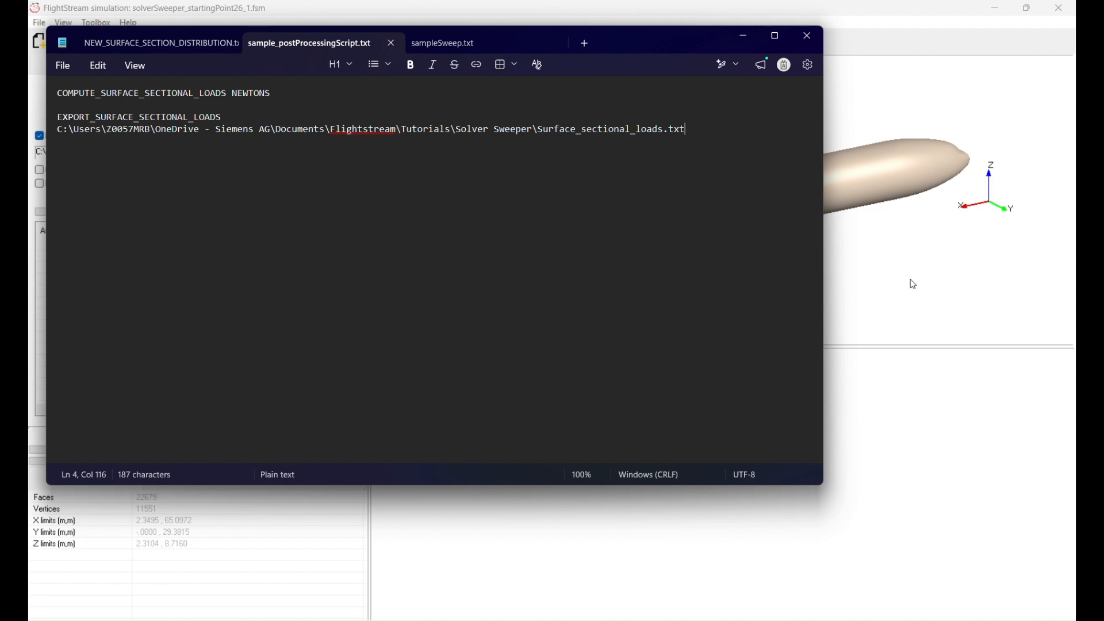
key("alt+Tab")
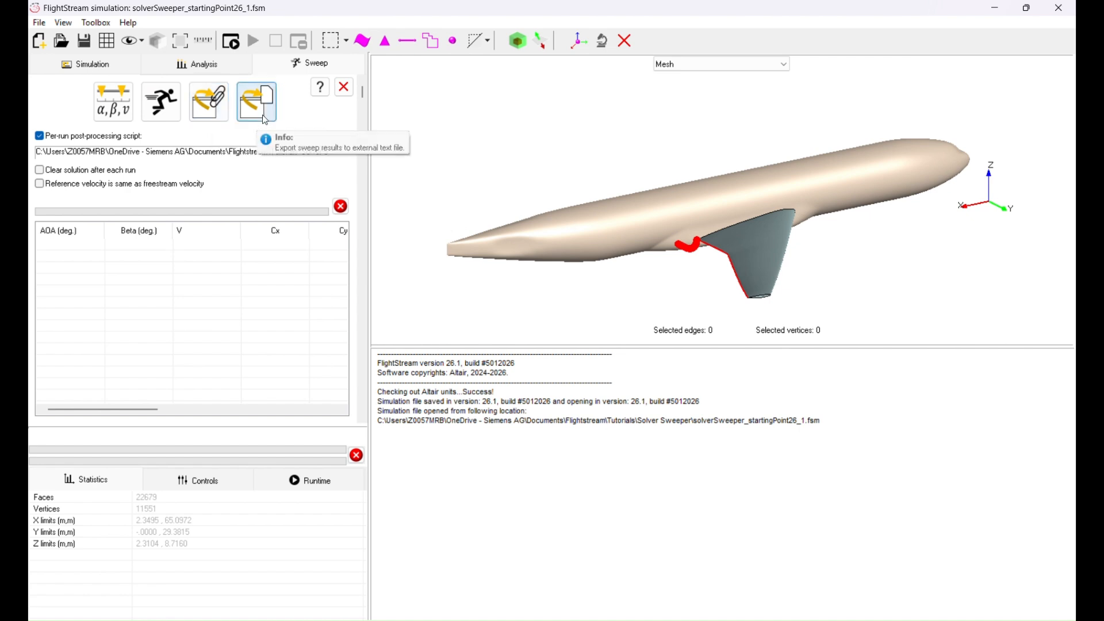
Set a custom angle-of-attack sweep vector of 0, 4, 8, 10, 11, 12 and 13 degrees by importing sampleSweep.txt
left_click(110, 117)
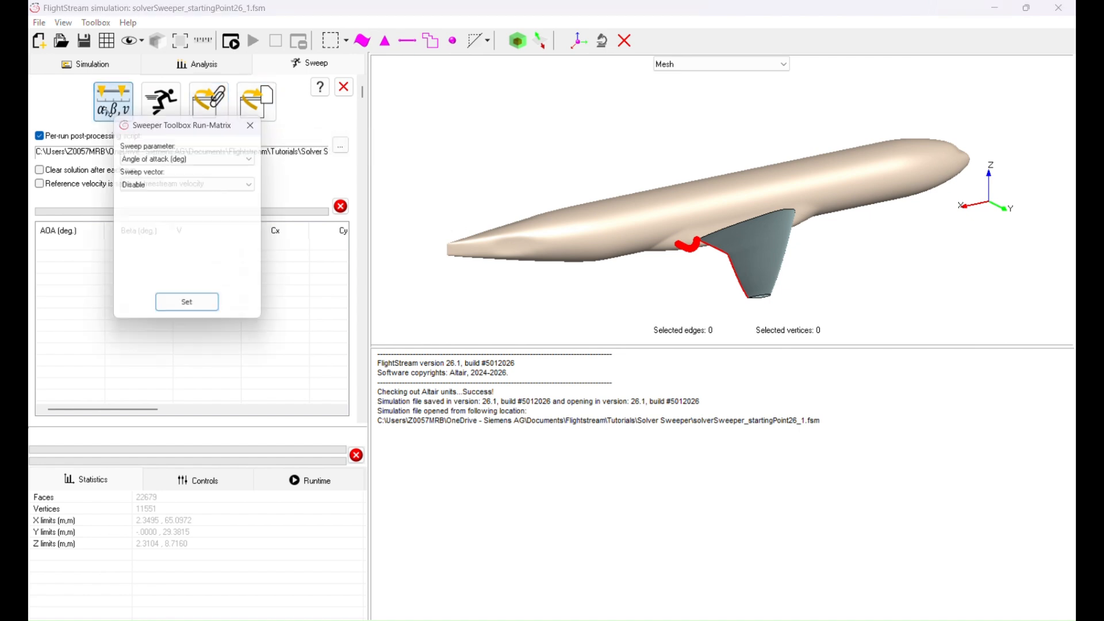
left_click(172, 185)
left_click(145, 209)
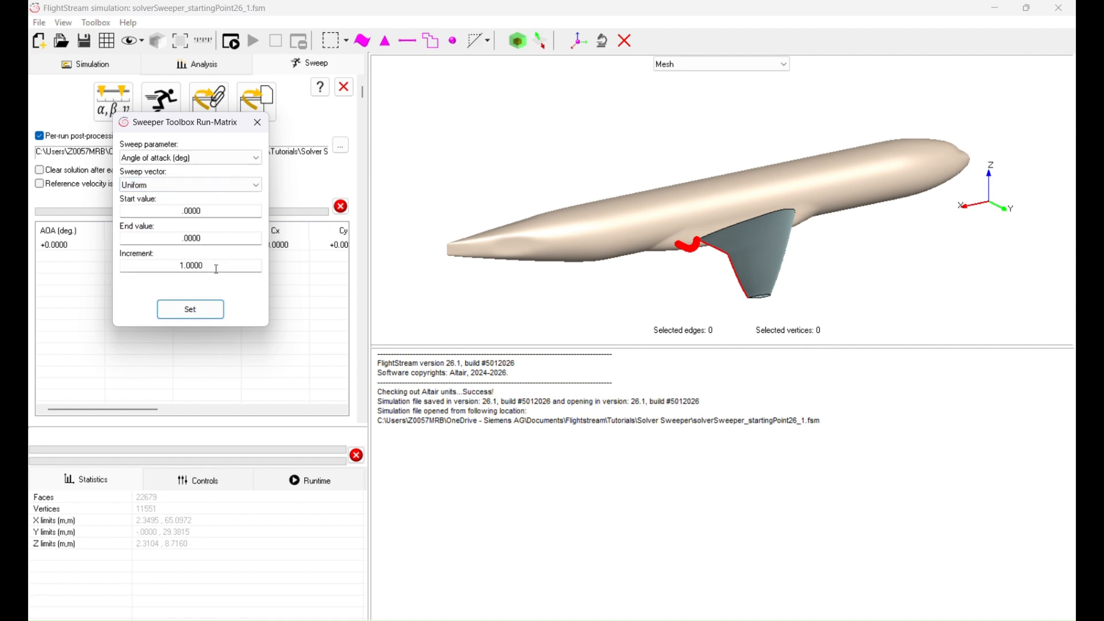
left_click(158, 184)
left_click(163, 221)
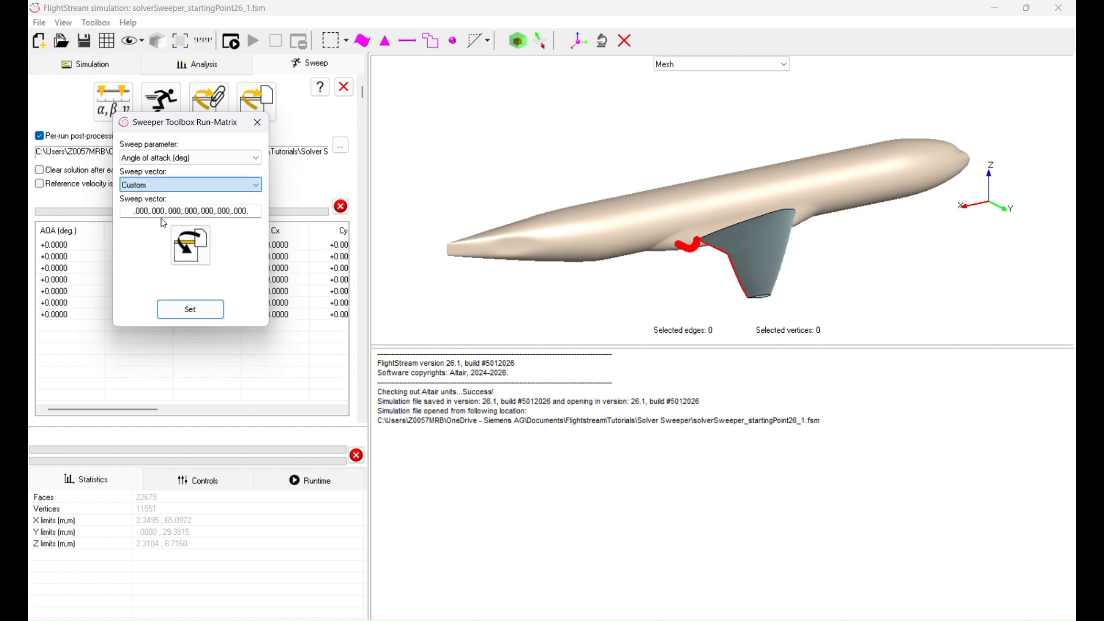
left_click(191, 247)
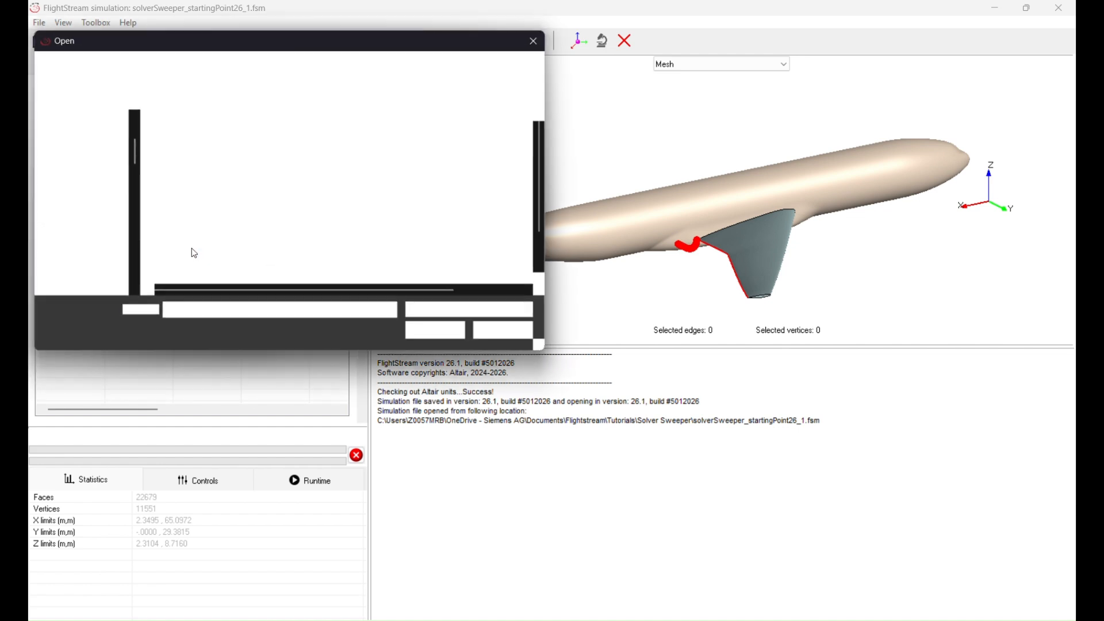
left_click(207, 183)
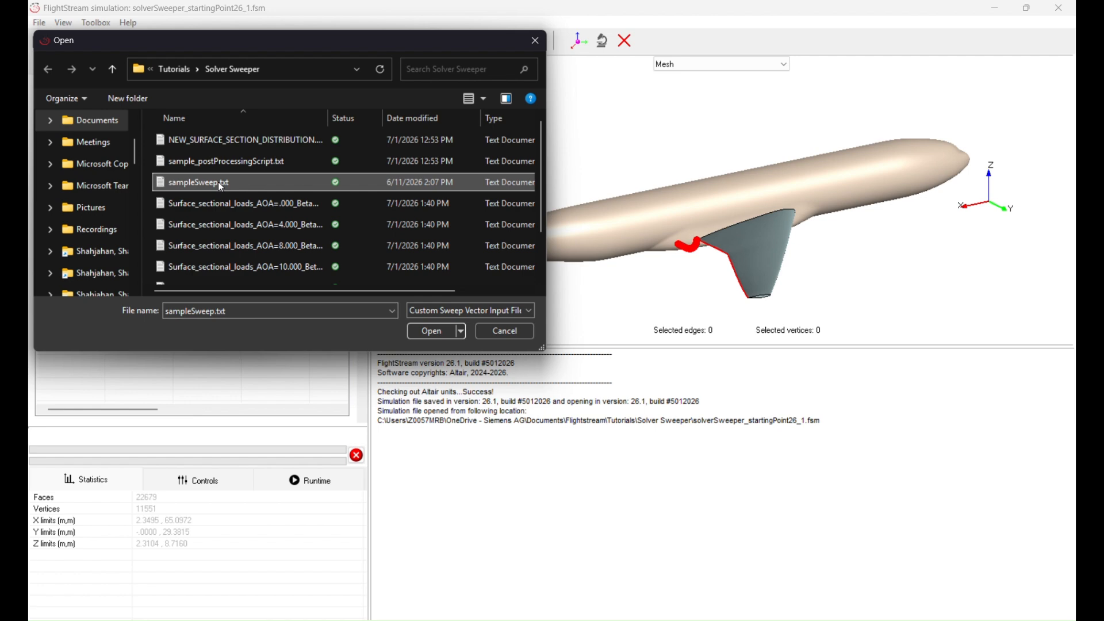
left_click(429, 329)
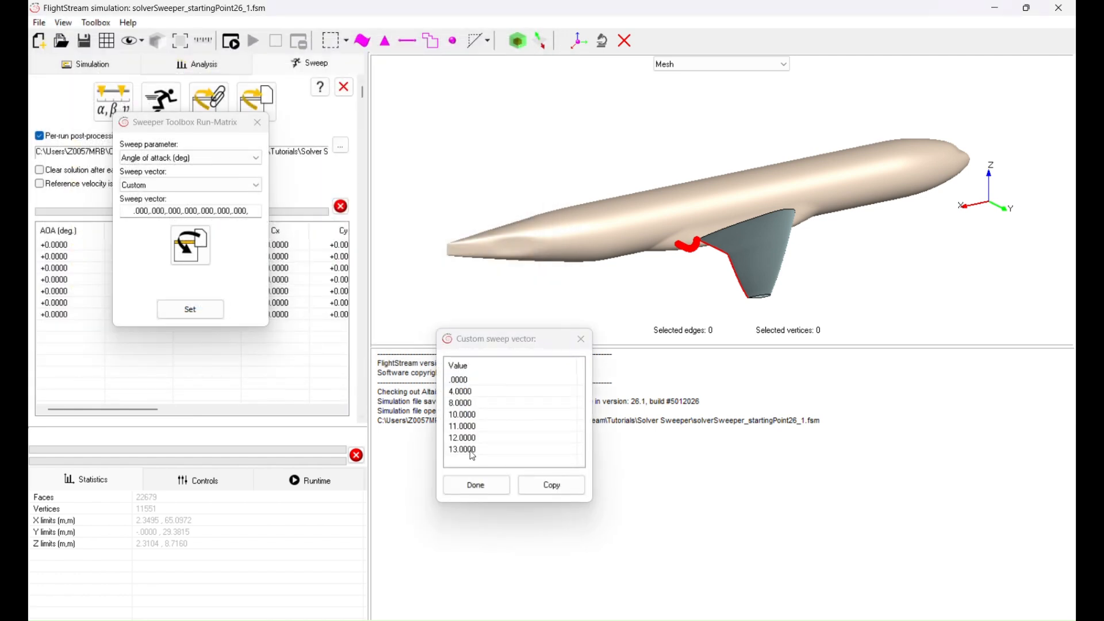
left_click(475, 486)
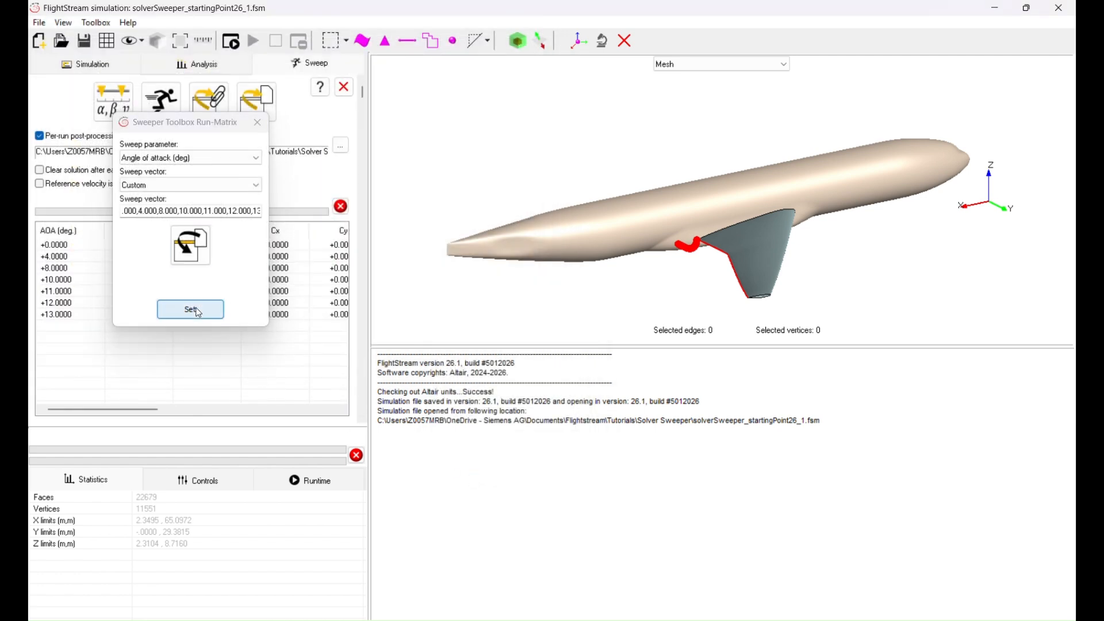
left_click(257, 122)
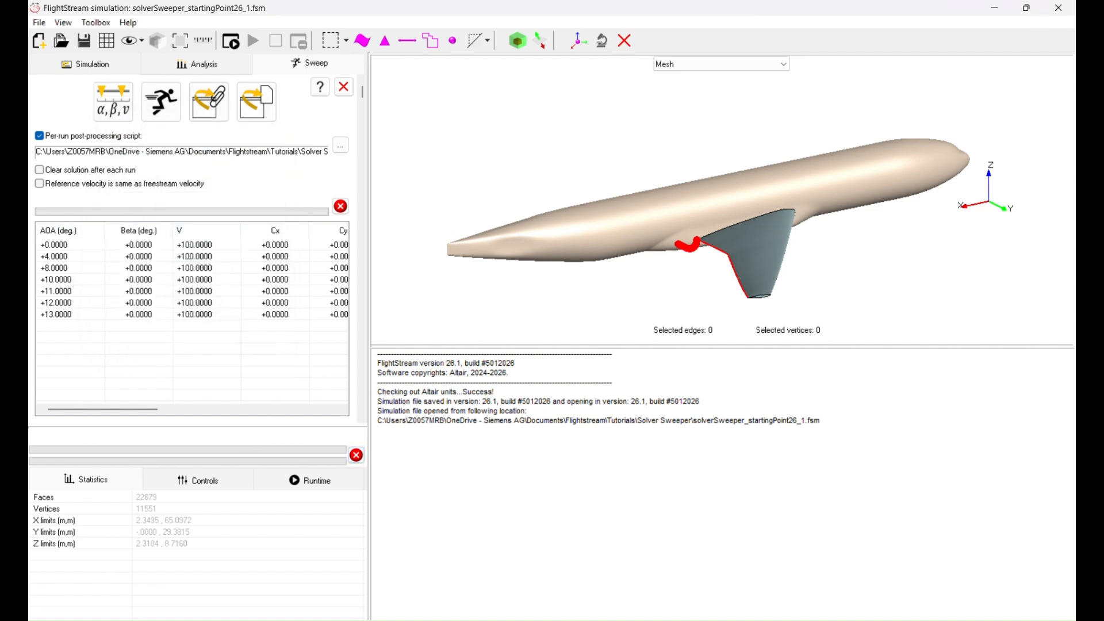
Switch to Notepad to examine the angle values listed in sampleSweep.txt, and return to FlightStream
left_click(563, 620)
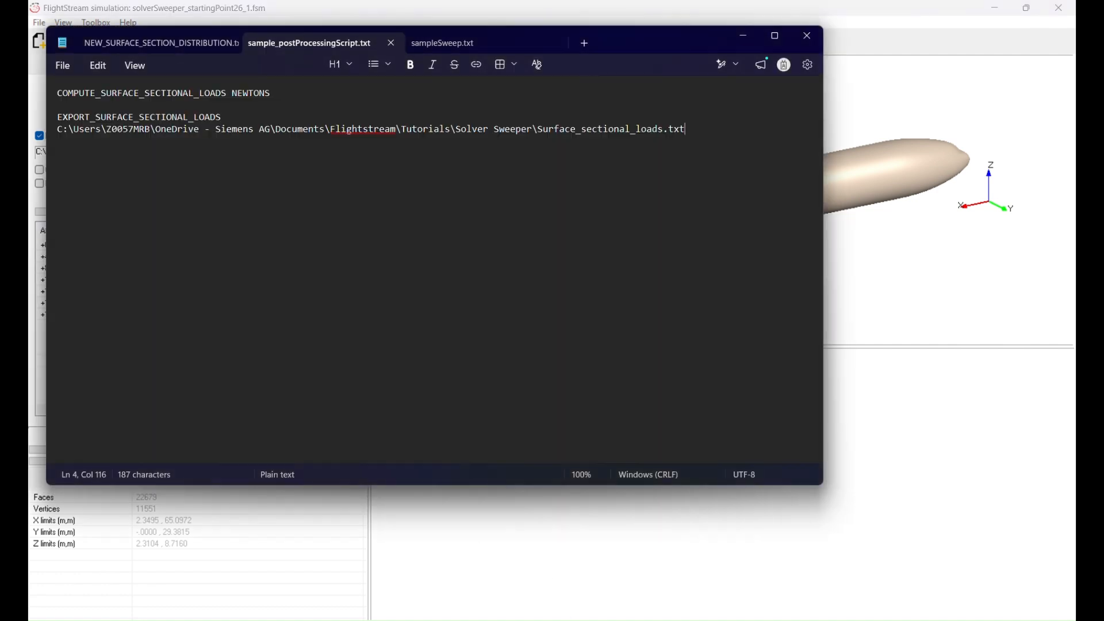
left_click(451, 43)
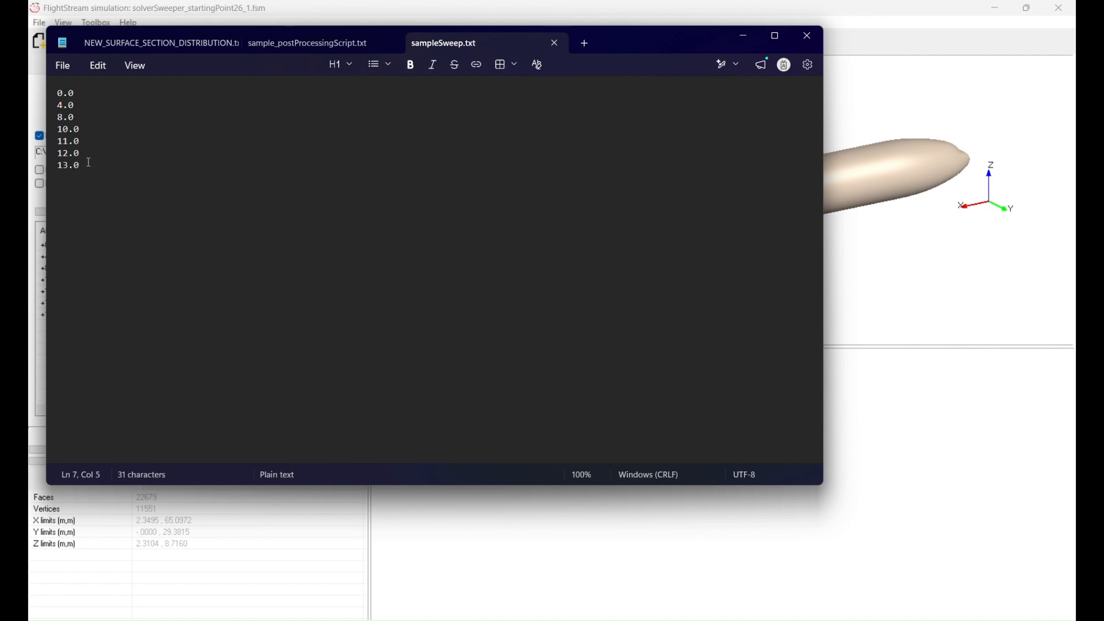
left_click(863, 230)
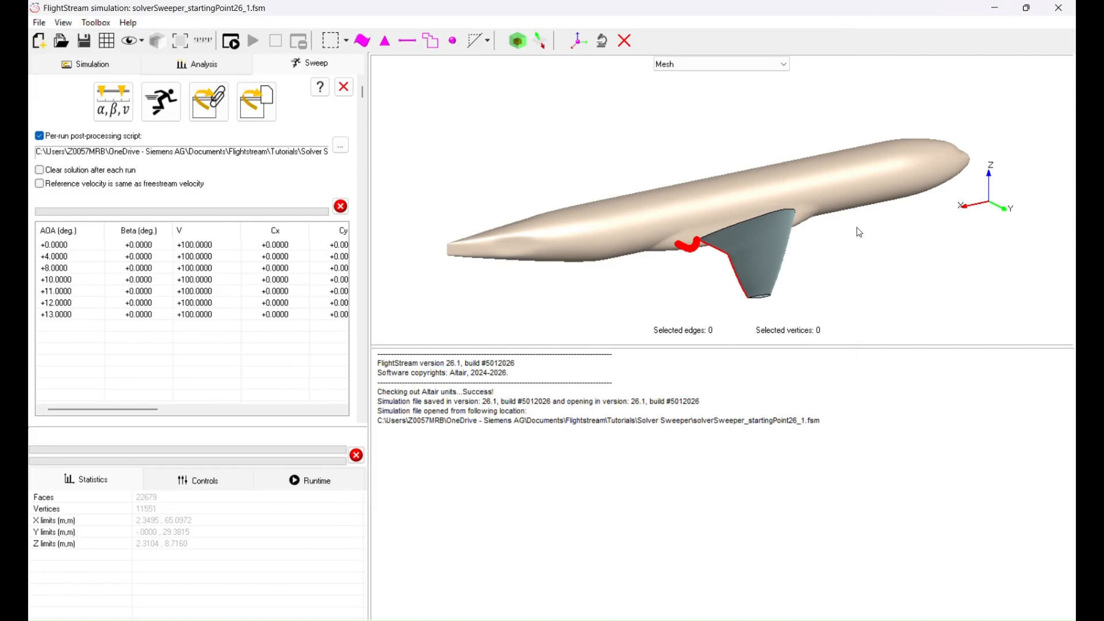
Initialize the incompressible solver with mirror symmetry, all three boundaries and the default wake termination location
left_click(84, 70)
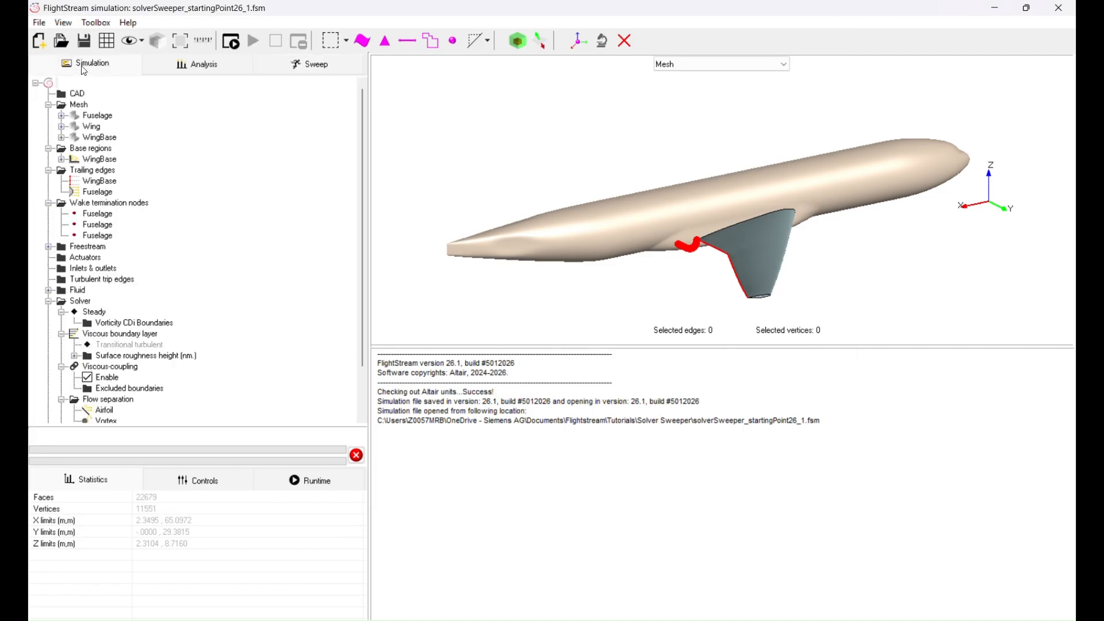
left_click(231, 41)
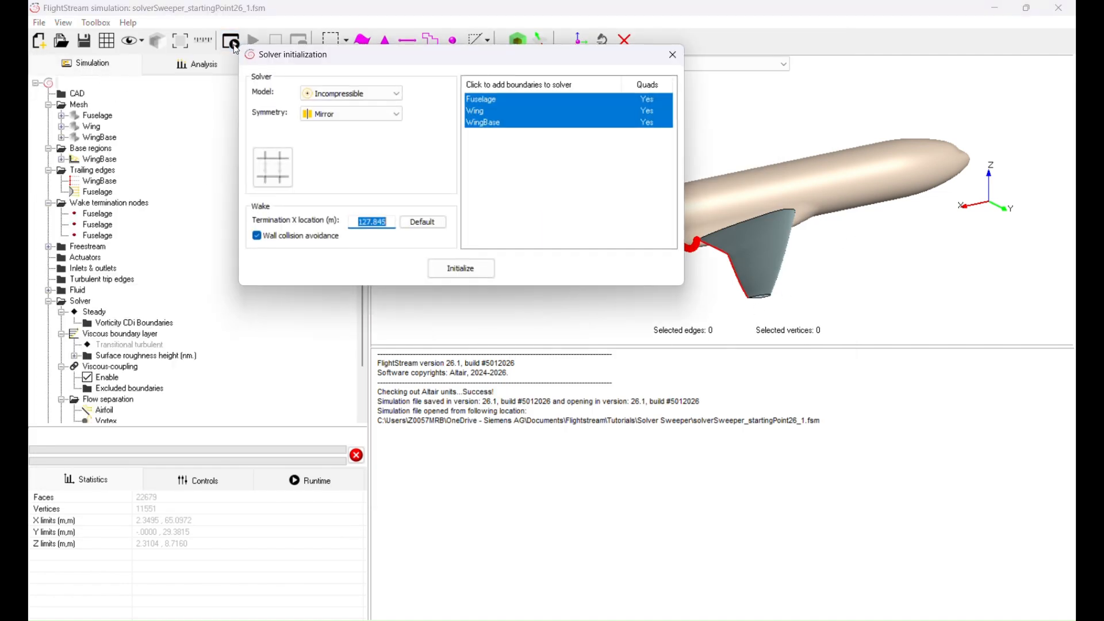
left_click(425, 226)
left_click(461, 270)
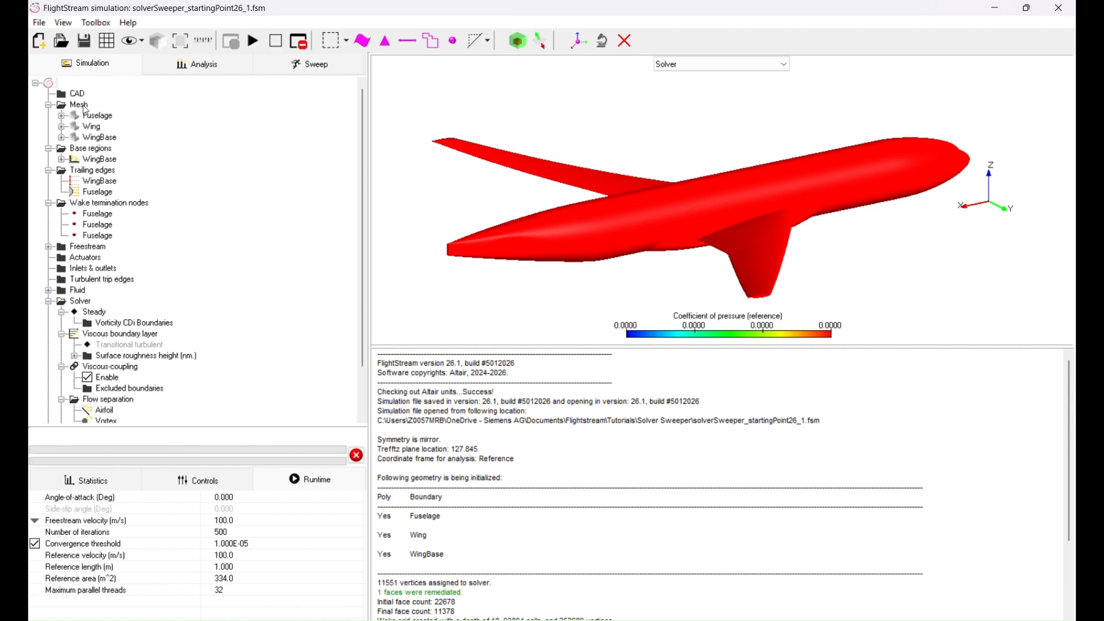
Run the script file NEW_SURFACE_SECTION_DISTRIBUTION.txt and expand the surface sections under post-processing in the simulation tree
left_click(40, 23)
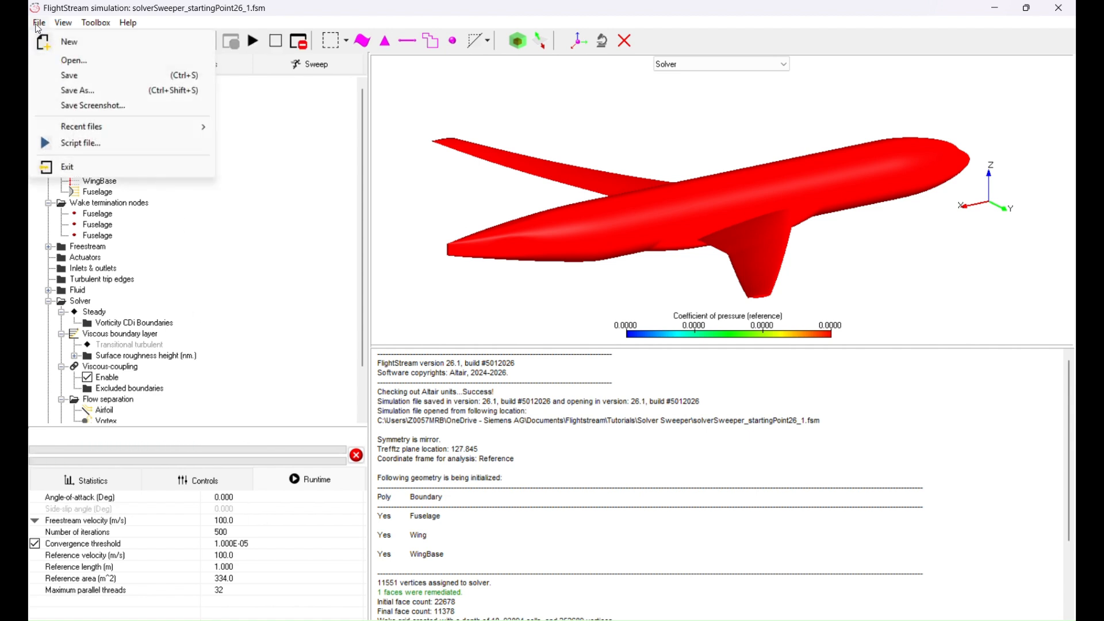
left_click(85, 143)
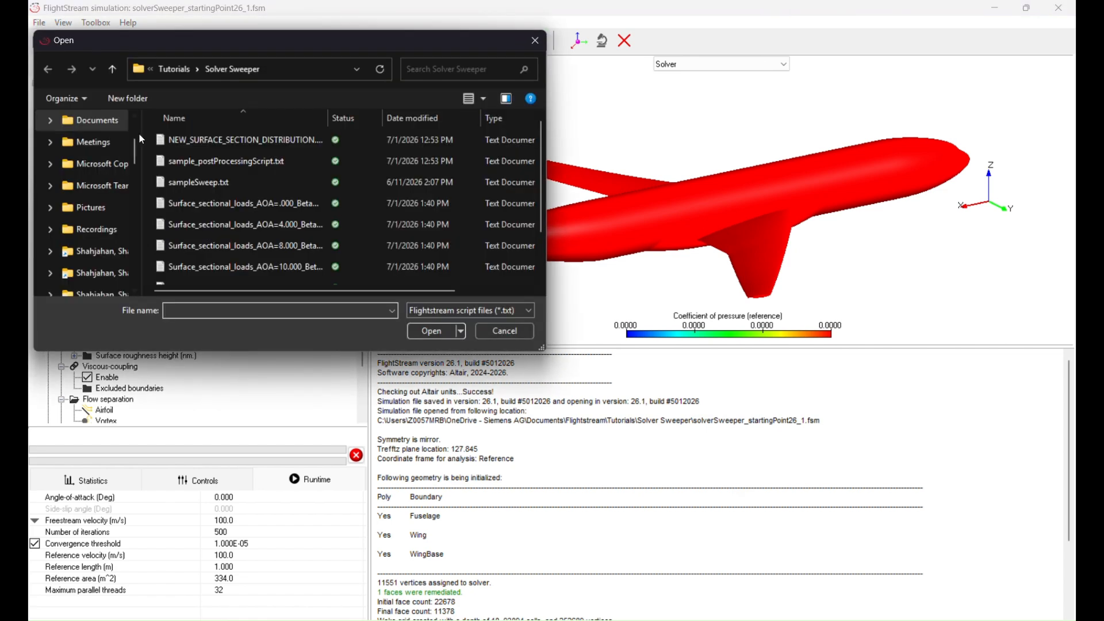
left_click(192, 140)
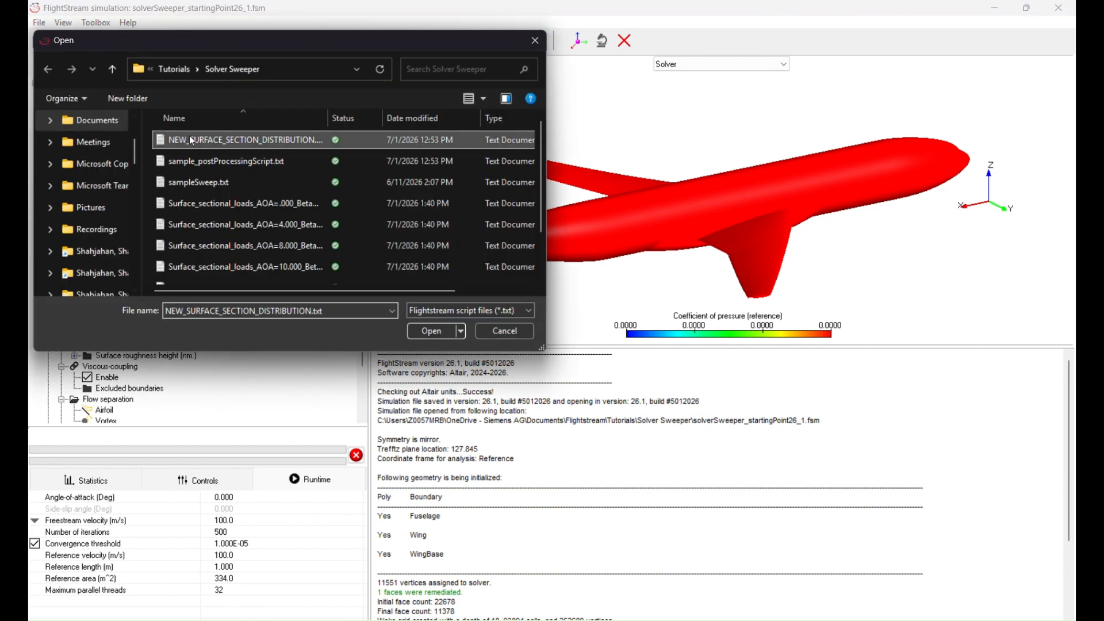
left_click(429, 333)
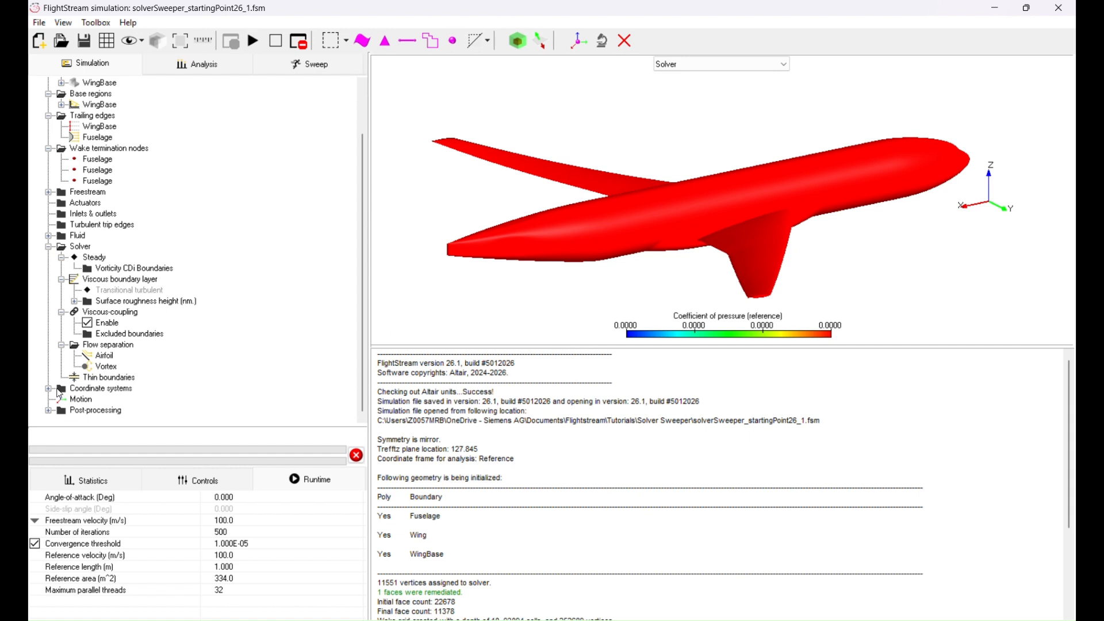
left_click(48, 410)
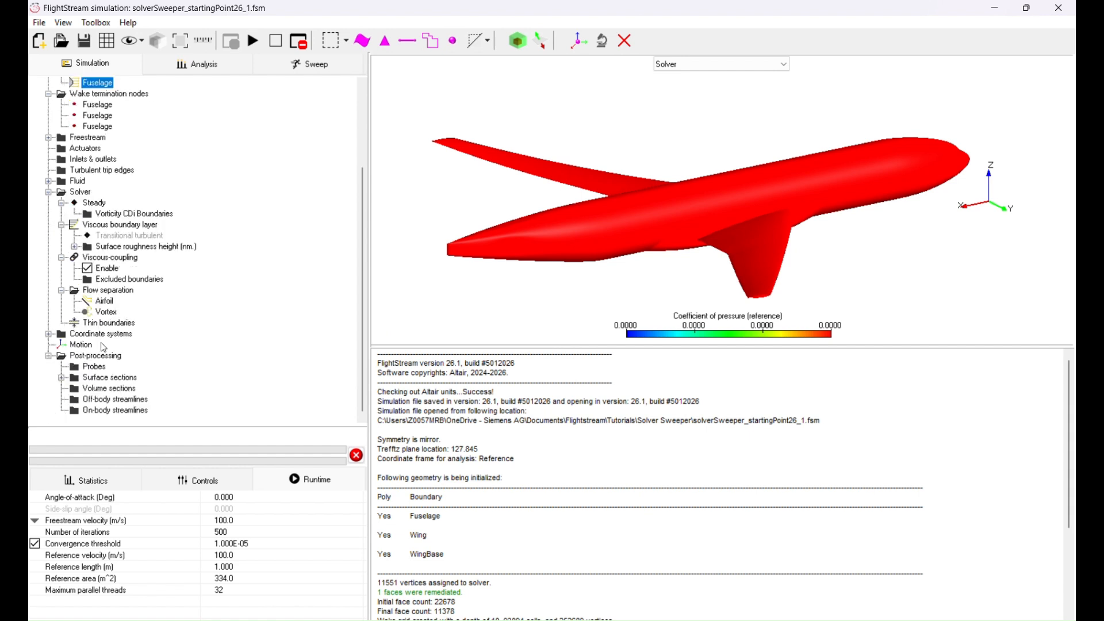
left_click(62, 378)
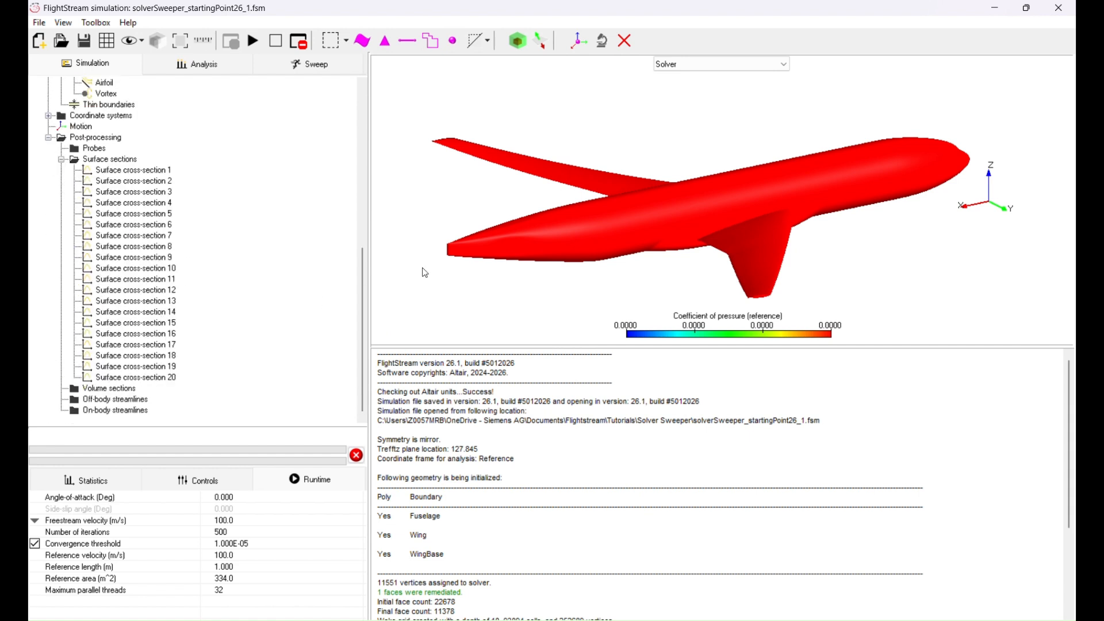
Run the angle-of-attack sweep and orbit the aircraft model to view the pressure distribution on the wing
left_click(298, 68)
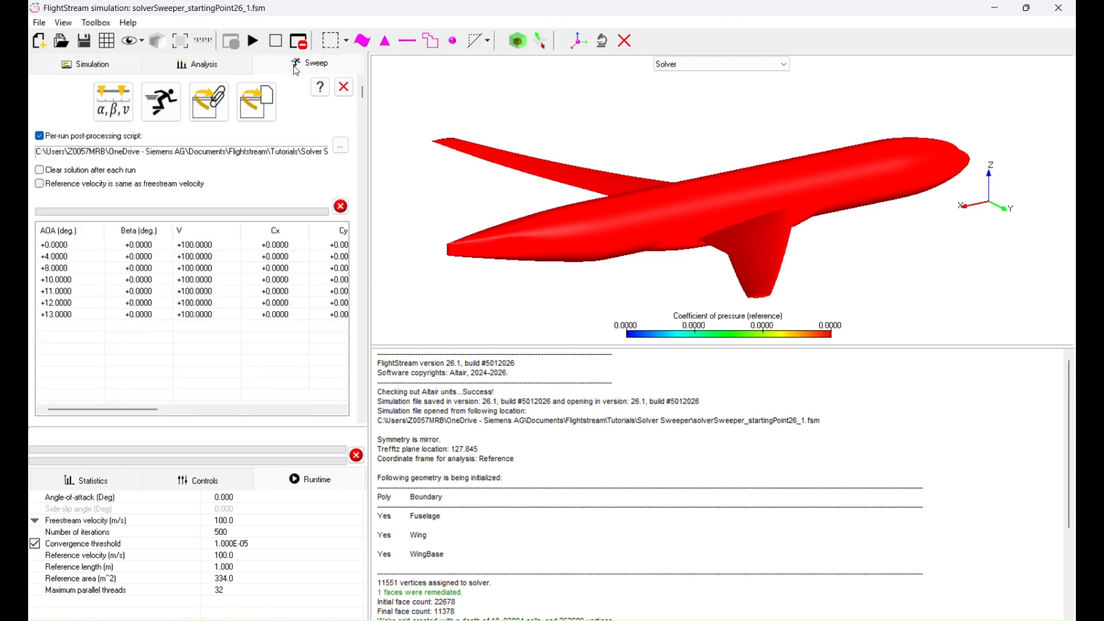
left_click(166, 113)
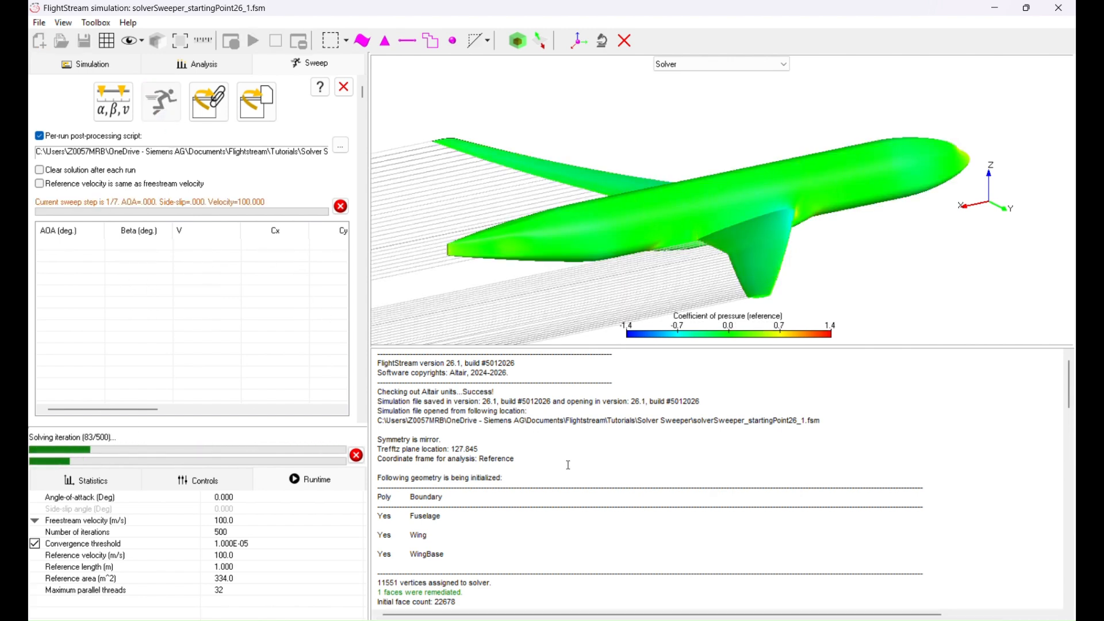
left_click_drag(584, 232, 679, 174)
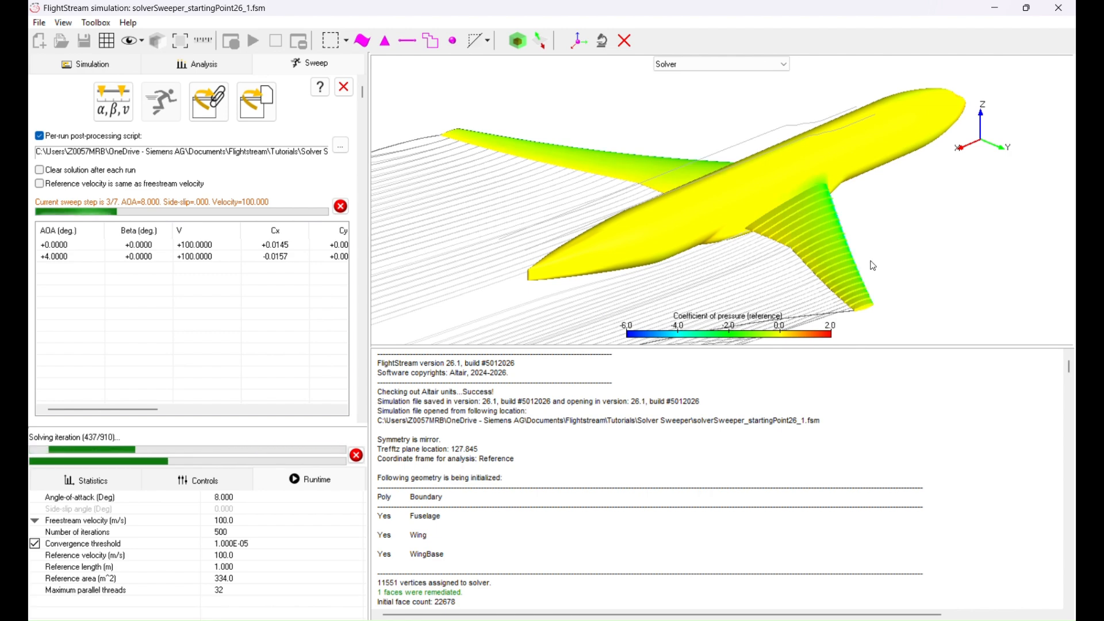
Switch the display to Plots and plot the sweeper toolbox results as lift force versus AoA (Deg)
scroll(719, 69, "down", 1)
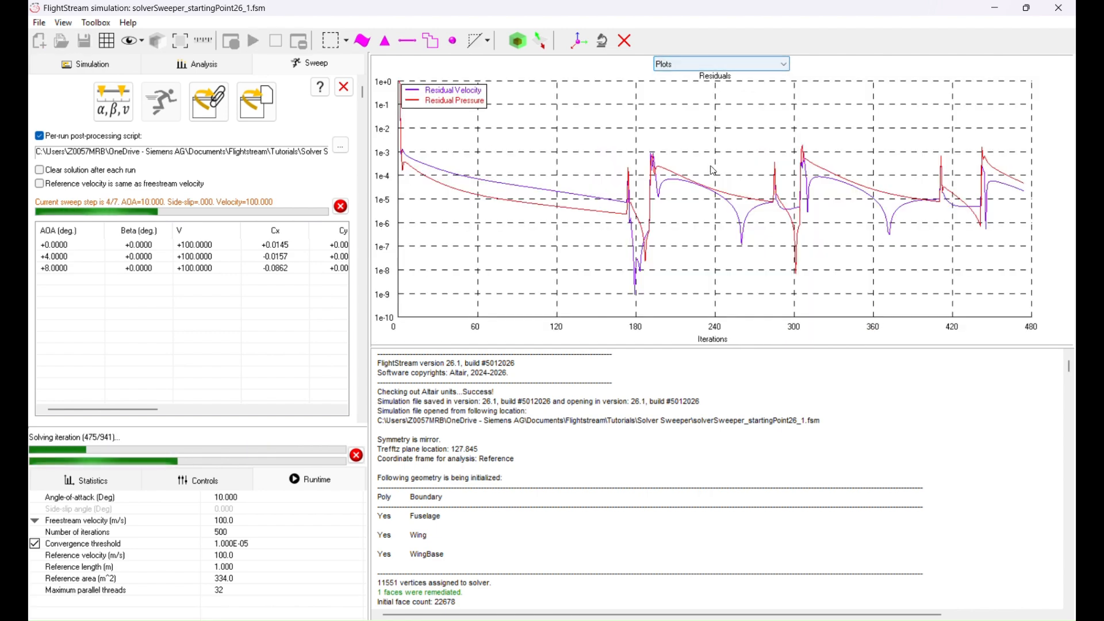
right_click(714, 173)
left_click(771, 263)
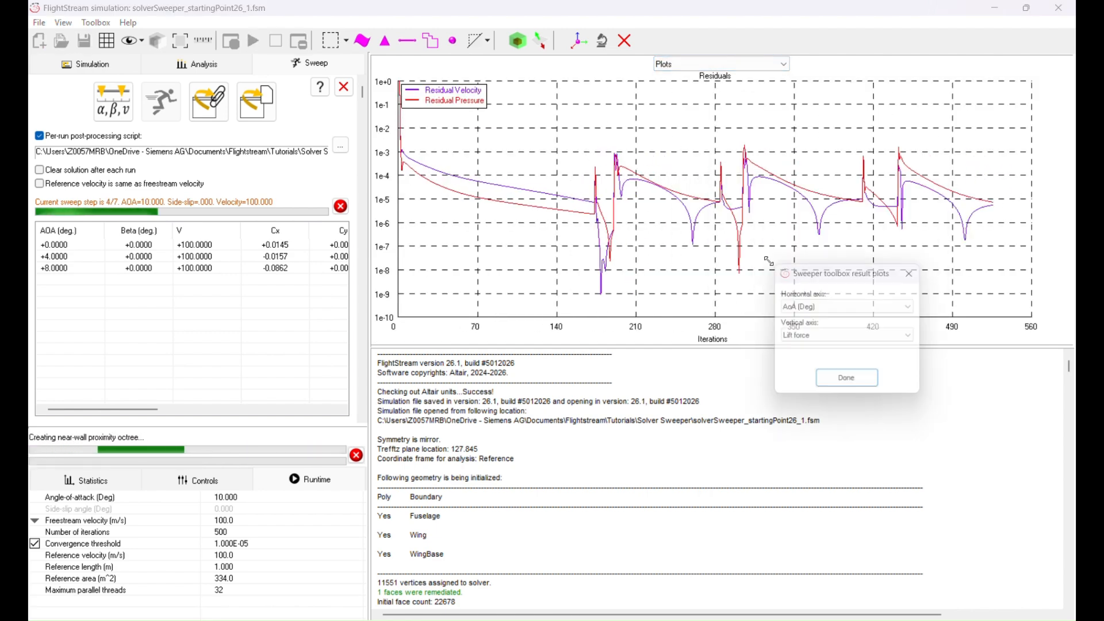
left_click(851, 384)
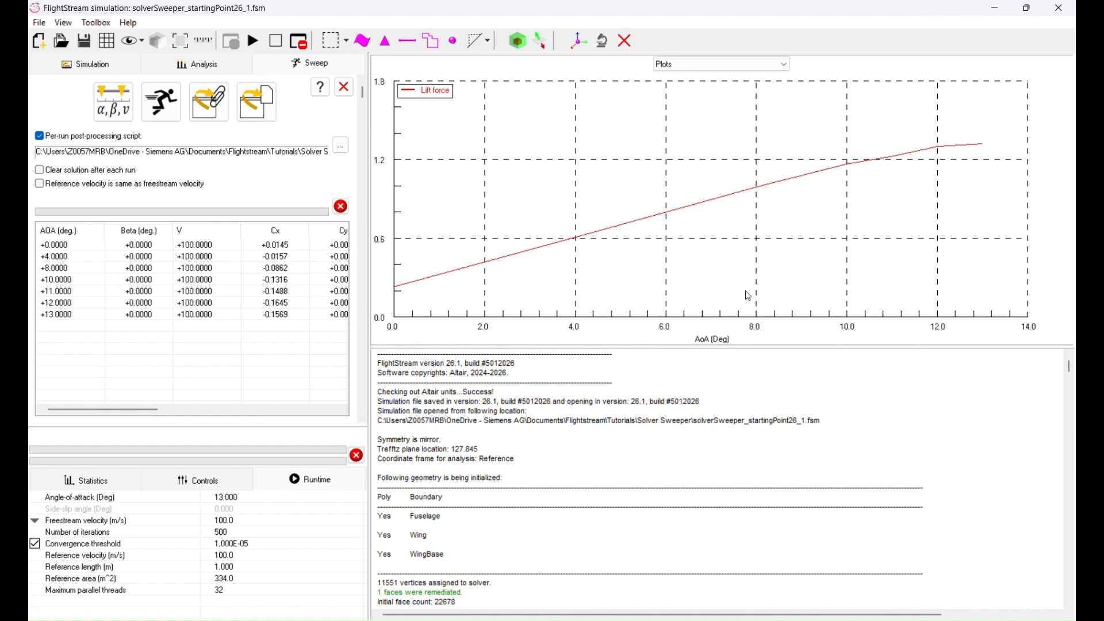
Plot the reference coefficient of pressure for the surface sections
right_click(740, 237)
mouse_move(824, 313)
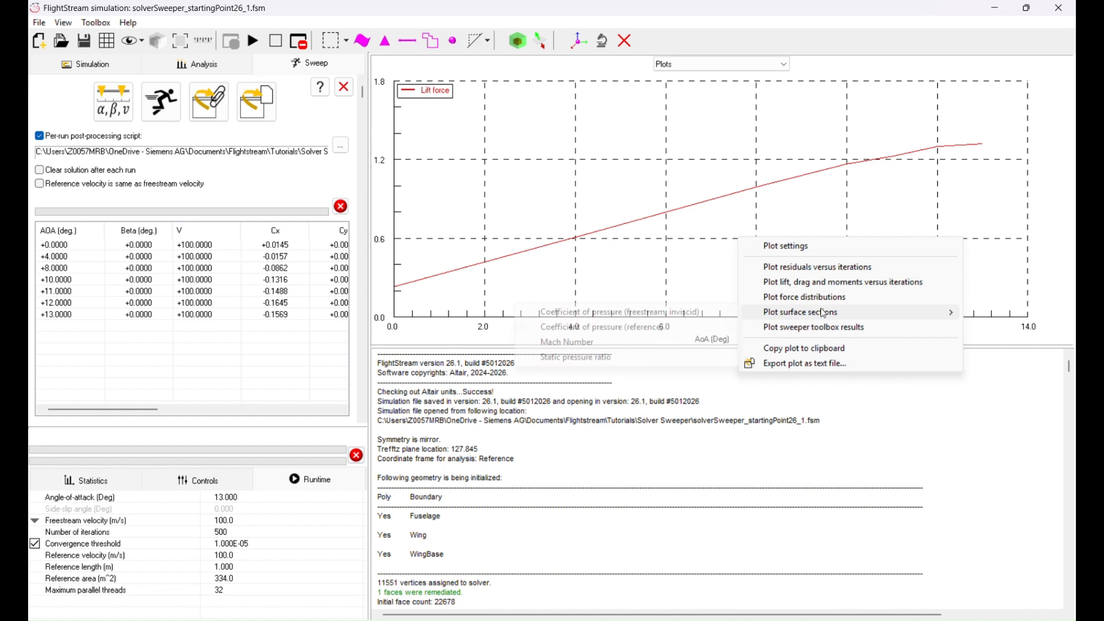
left_click(649, 329)
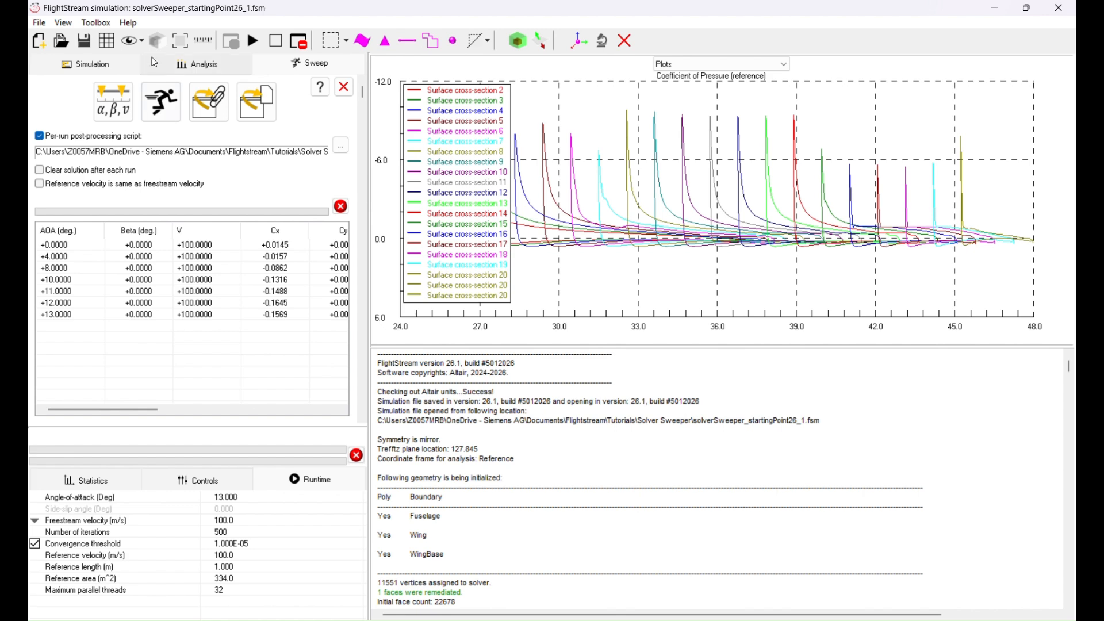
Open the sectional loads table for all surface sections, look through its offsets, forces and moments, and close it
left_click(87, 64)
scroll(166, 293, "down", 2)
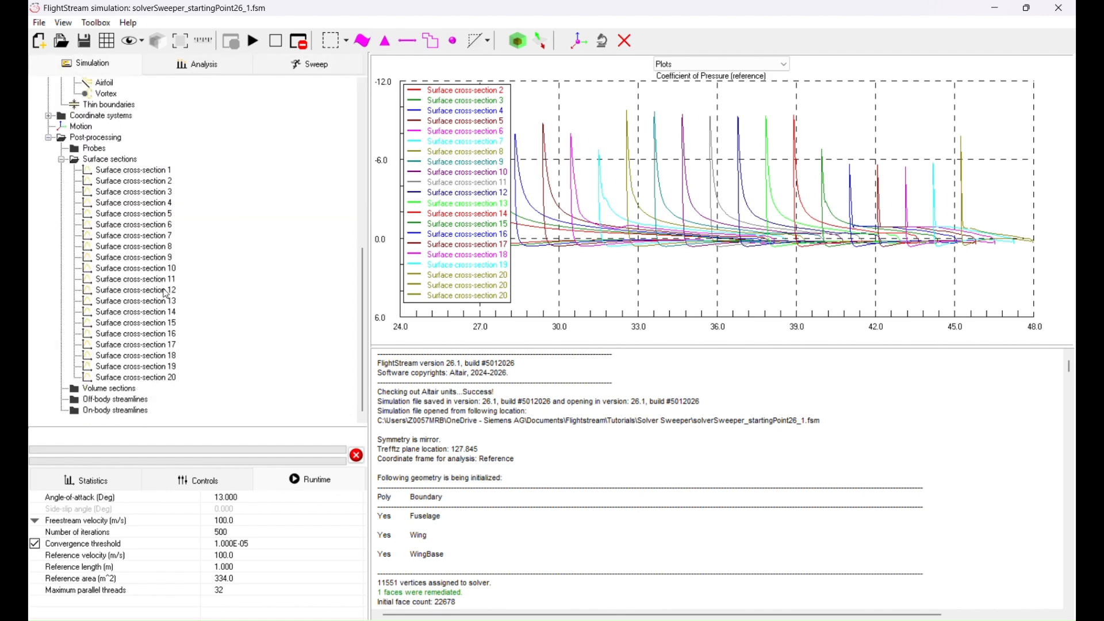
right_click(137, 161)
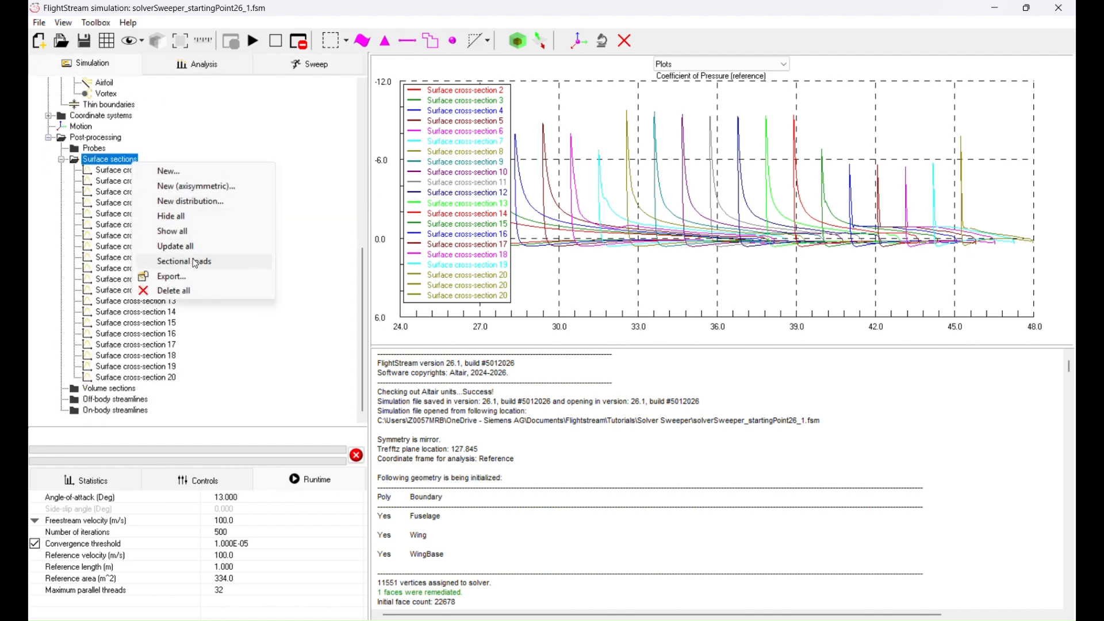
left_click(185, 262)
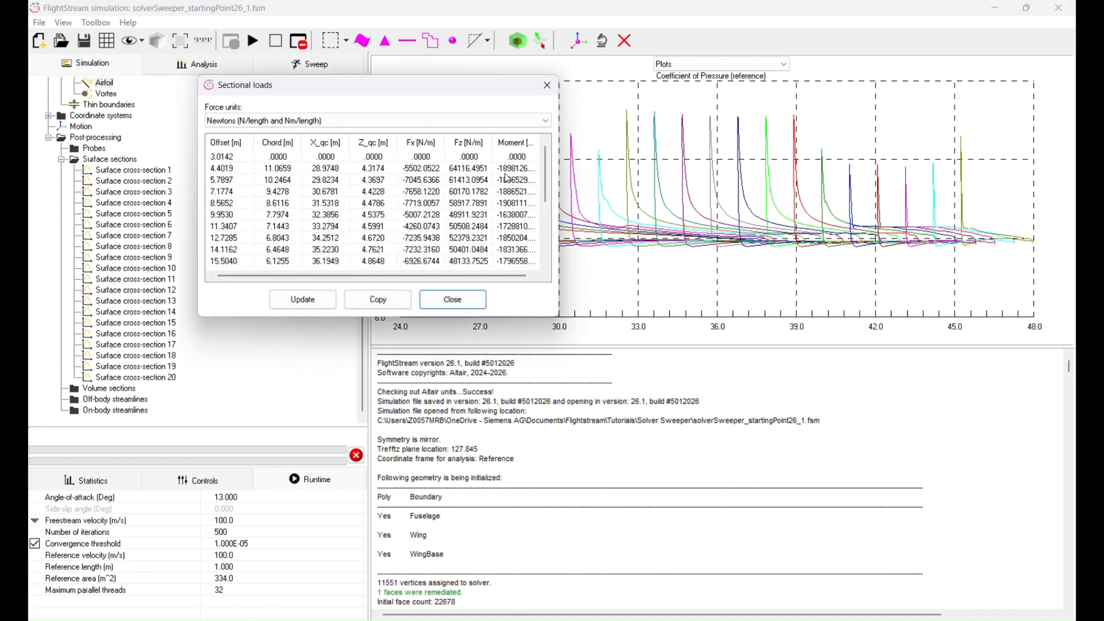
scroll(506, 179, "down", 5)
scroll(469, 213, "up", 5)
left_click(453, 299)
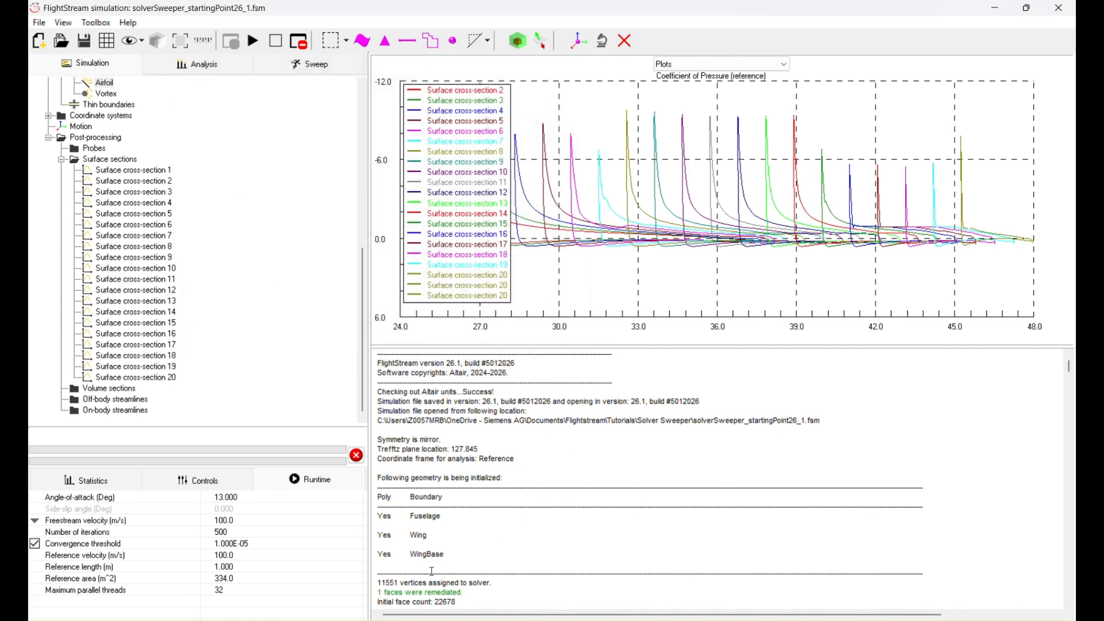
Switch to File Explorer and select all the exported Surface_sectional_loads text files in the Solver Sweeper folder
key("alt+Tab")
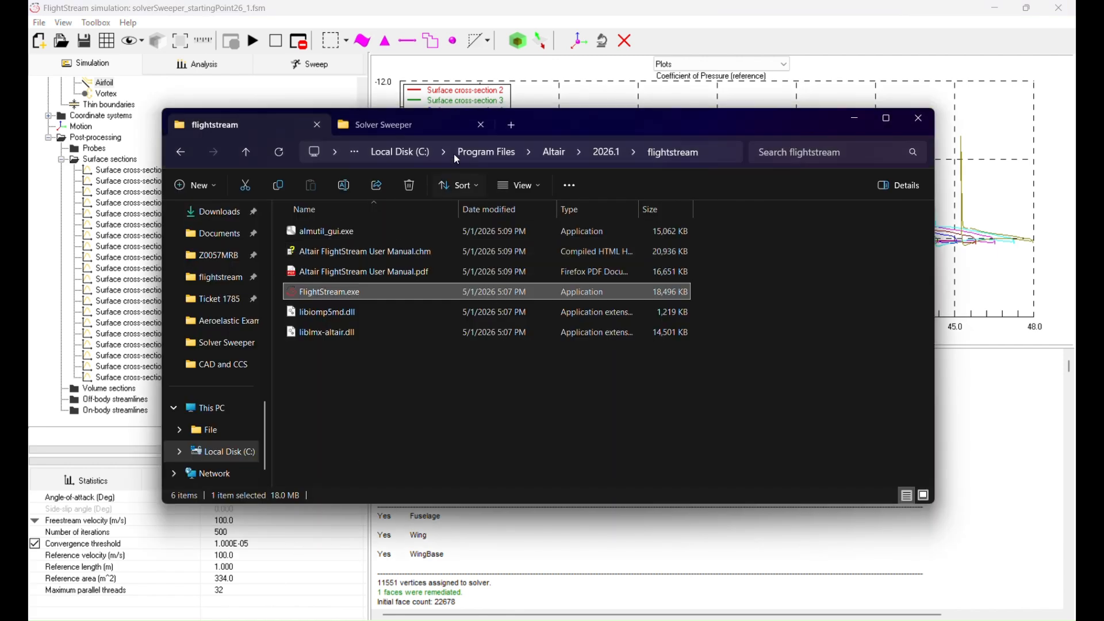
left_click(421, 126)
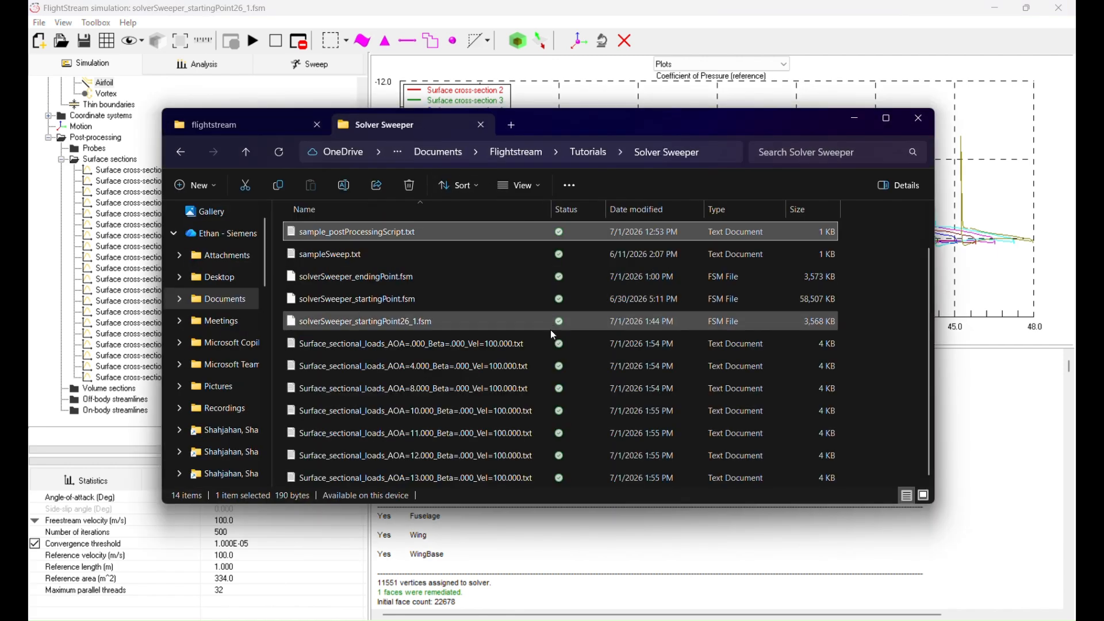
left_click_drag(847, 478, 690, 348)
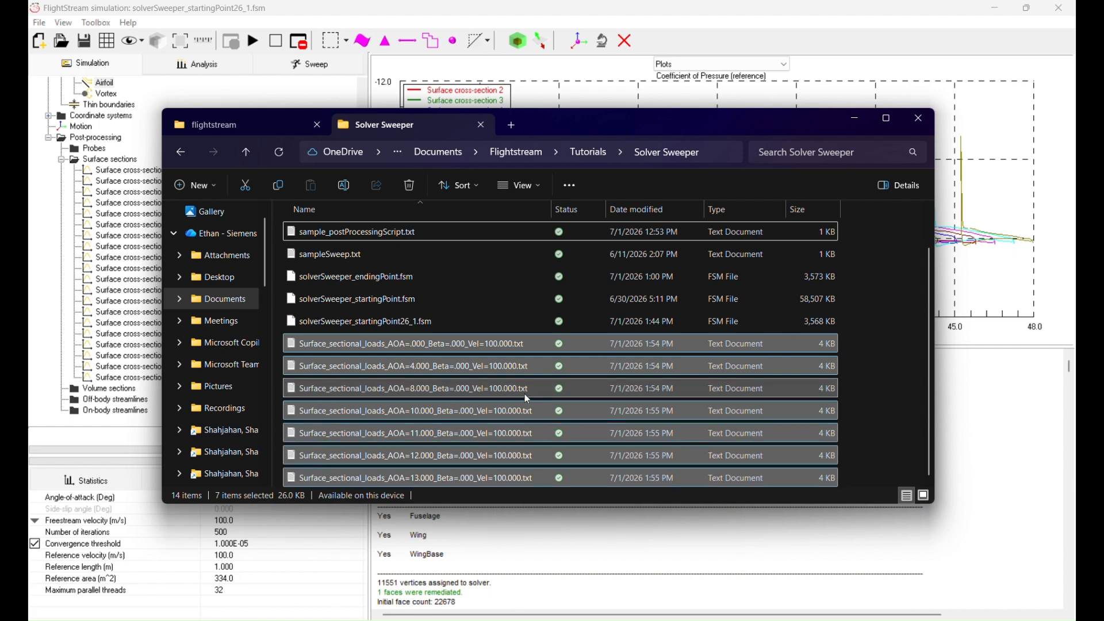
Open Surface_sectional_loads_AOA=13.000_Beta=.000_Vel=100.000.txt and examine its solver settings and the sectional loads data
double_click(423, 479)
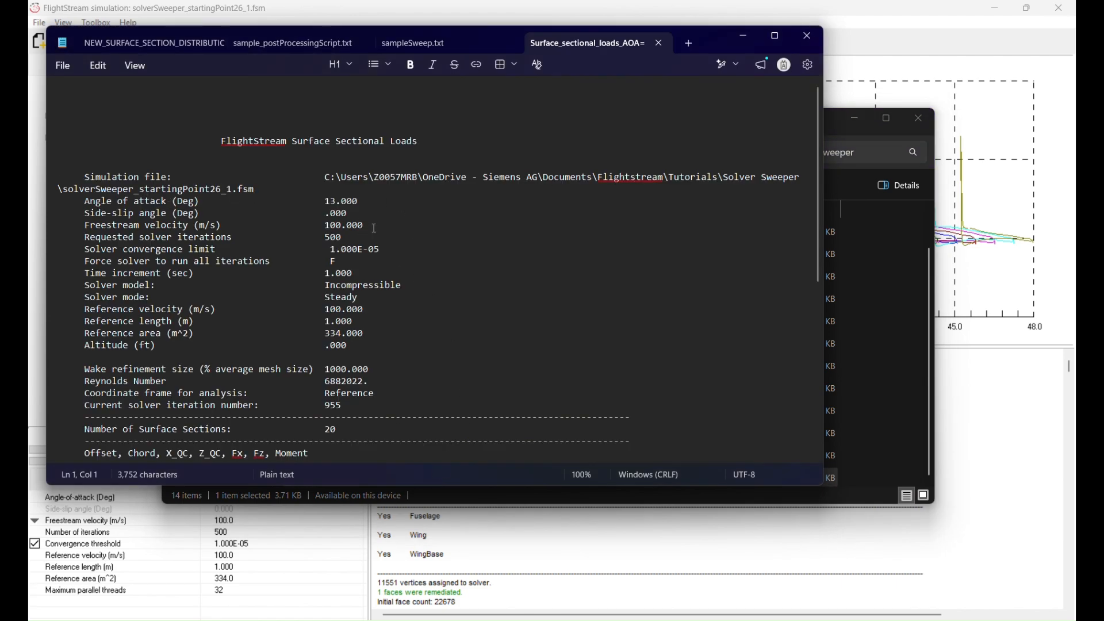
scroll(375, 229, "down", 8)
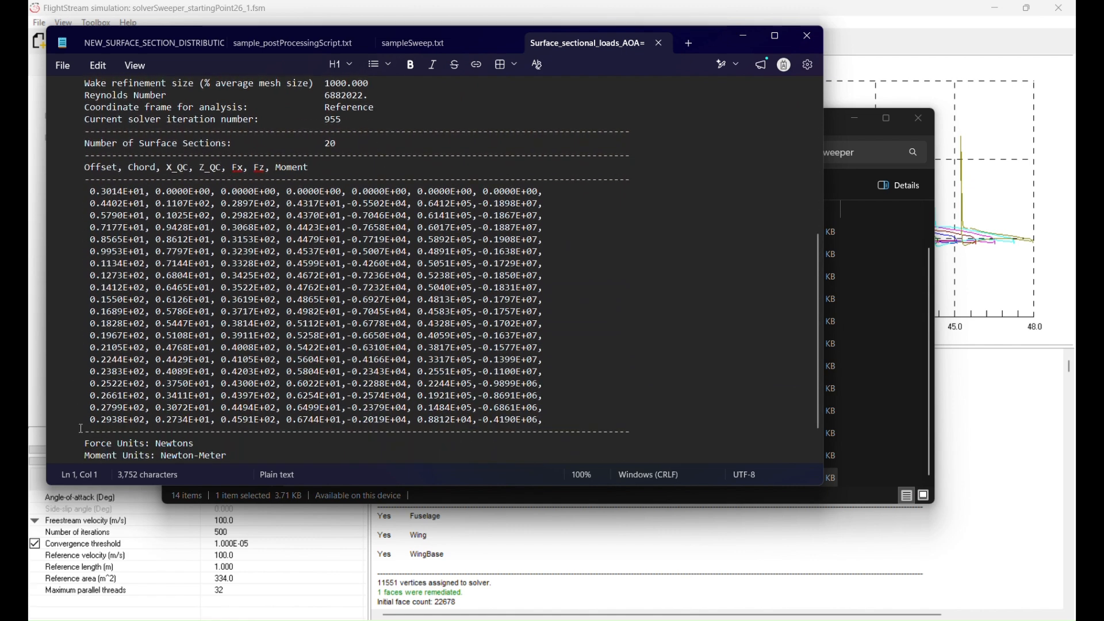
scroll(647, 427, "down", 2)
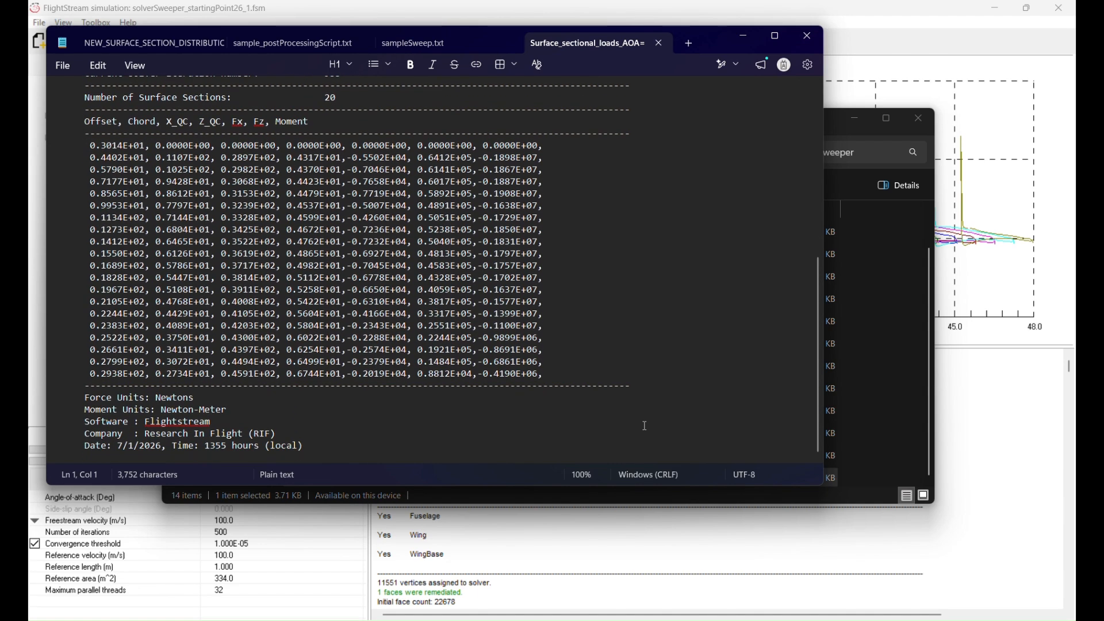
scroll(644, 425, "up", 9)
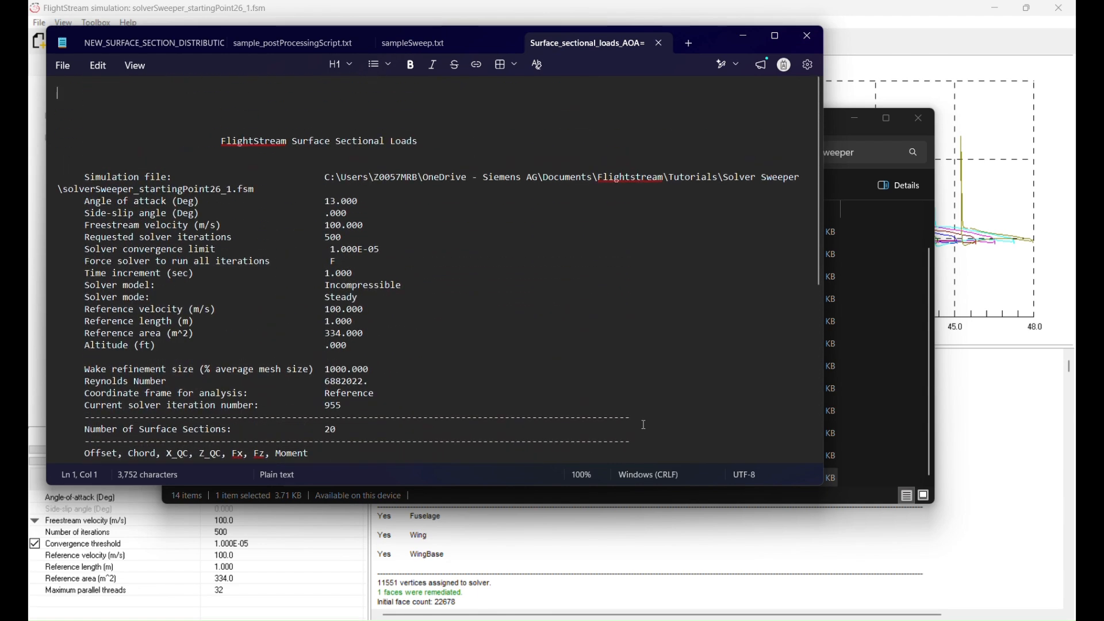
Return to FlightStream and switch the display from Plots to Solver to view the aircraft model
left_click(1016, 318)
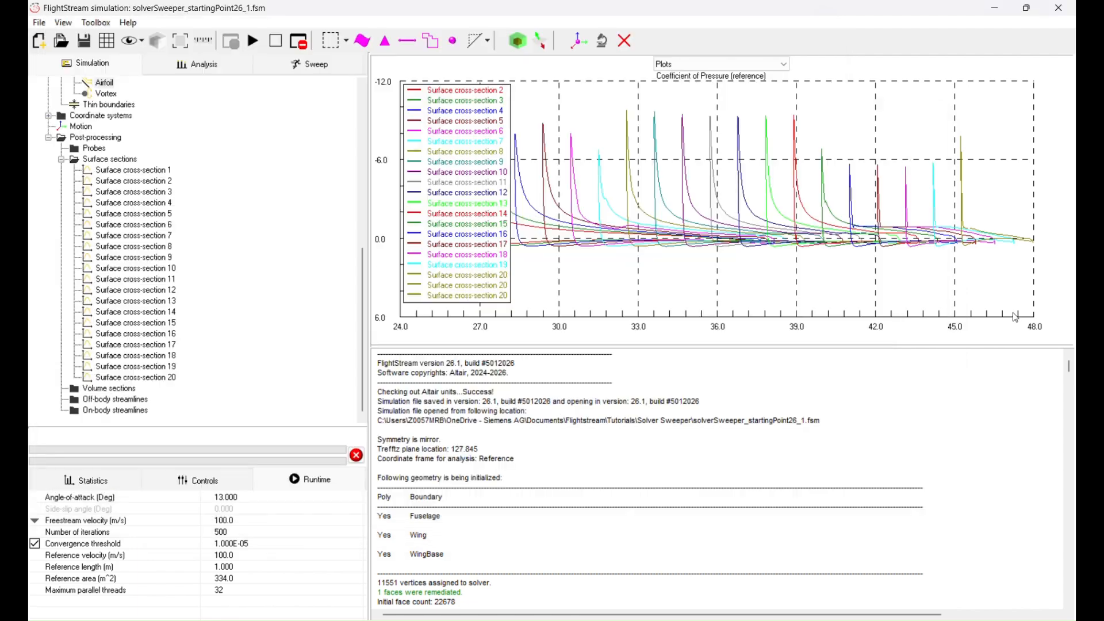
scroll(702, 64, "up", 1)
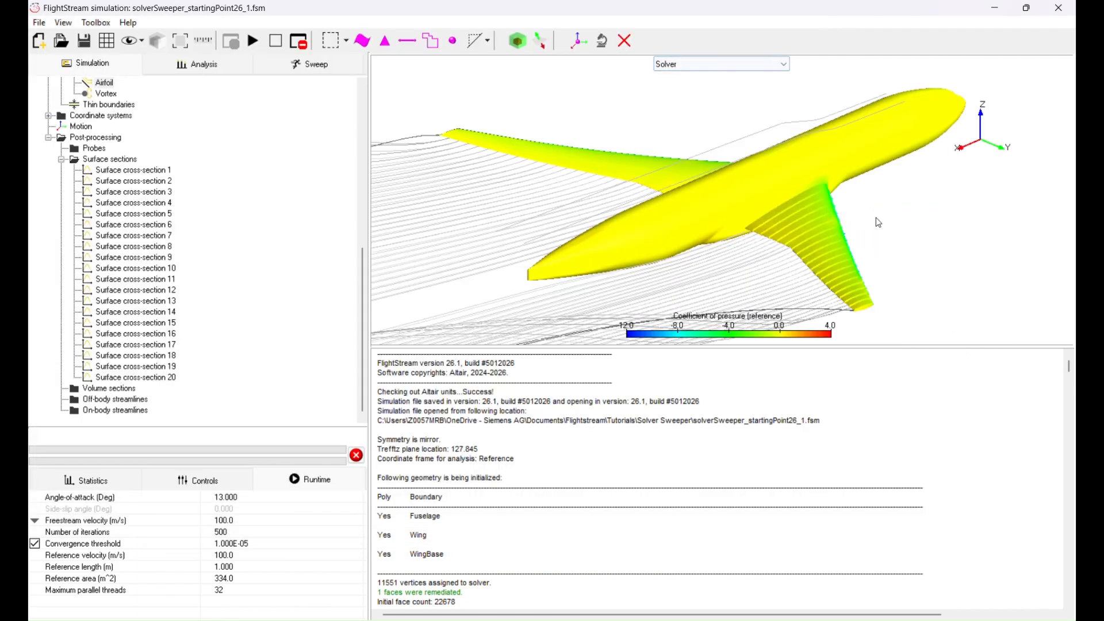